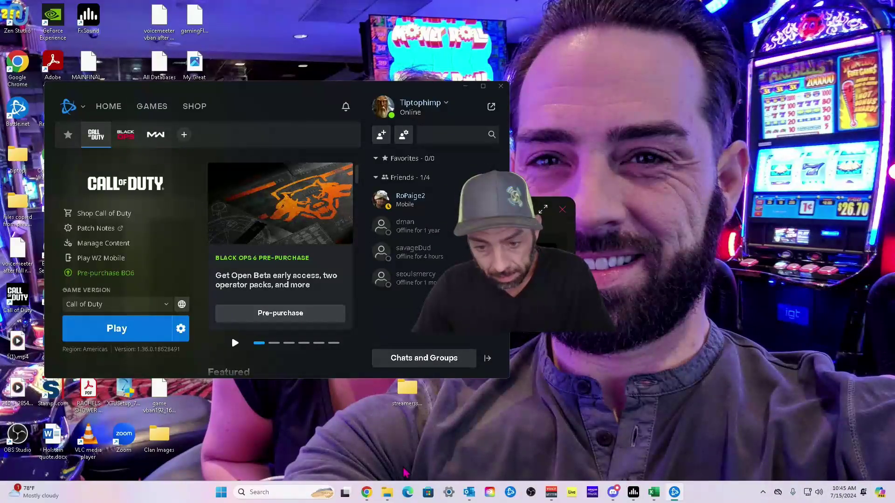
Step: Launch Intel Extreme Tuning Utility from Windows Search recent apps and allow its UAC prompt
left_click(272, 492)
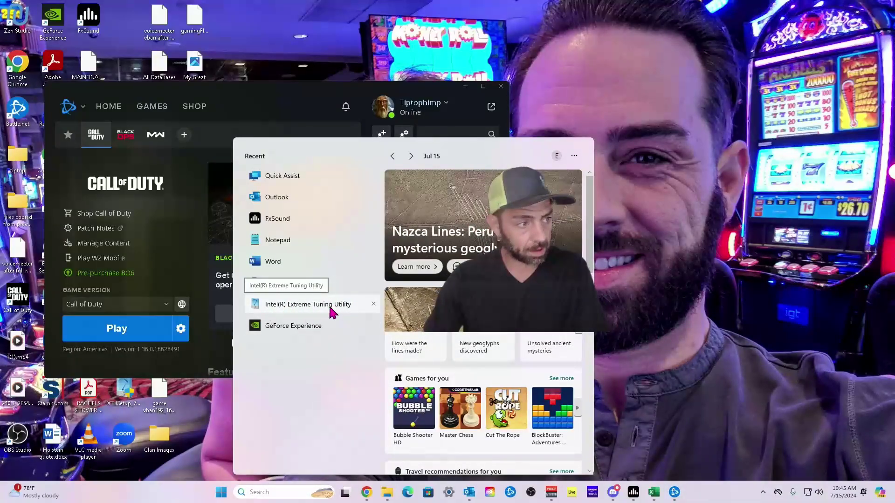
mouse_move(461, 231)
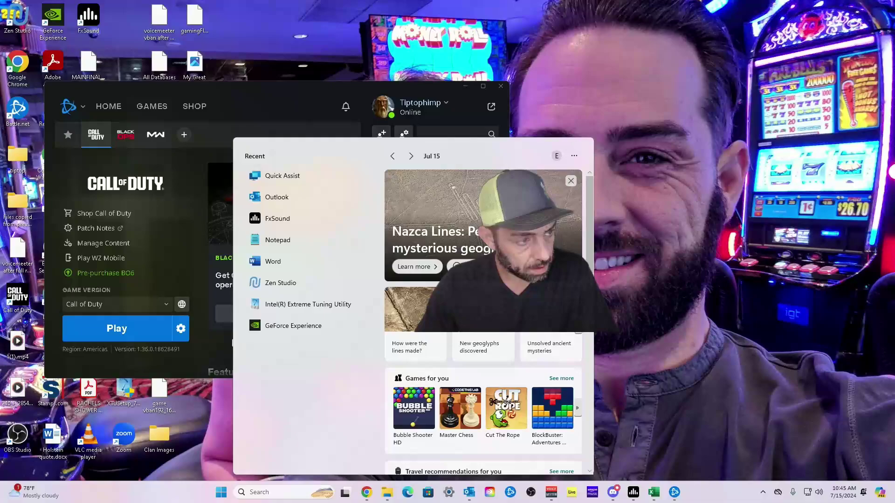
left_click(483, 224)
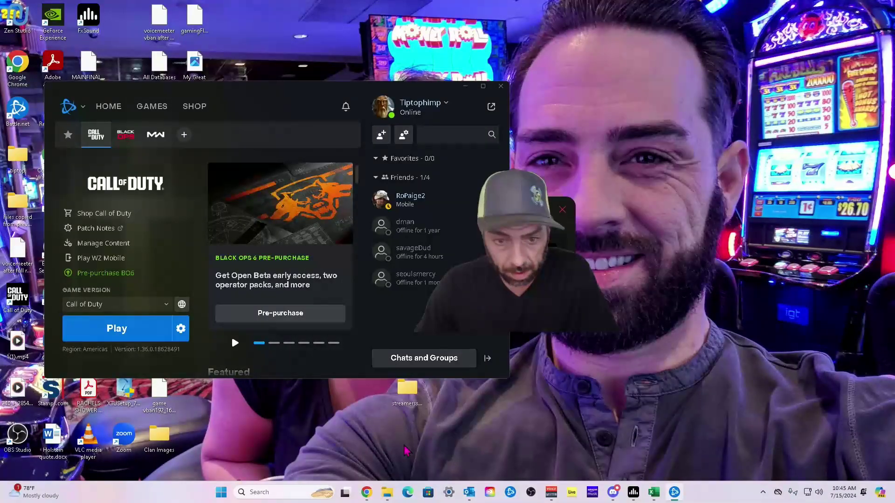
left_click(273, 492)
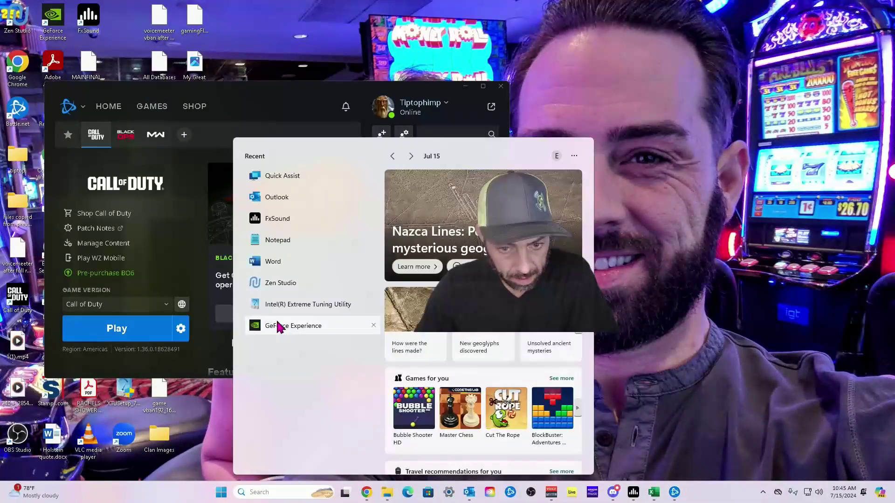
left_click(290, 305)
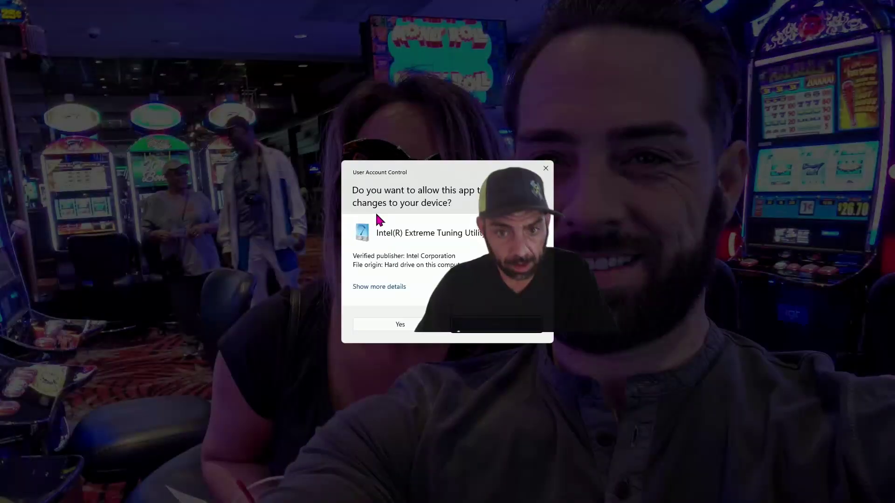
left_click(419, 324)
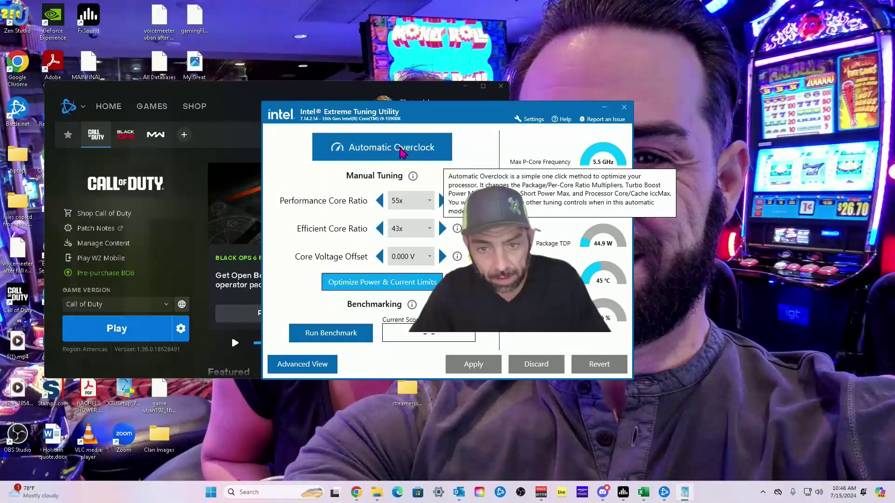
Step: Lower Performance Core Ratio from 55x to 50x, then close the tuning utility
triple_click(378, 202)
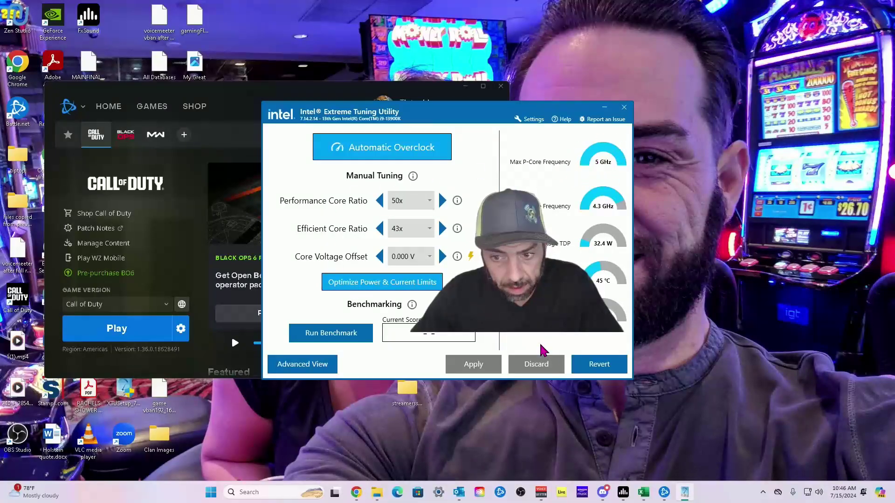
left_click(624, 106)
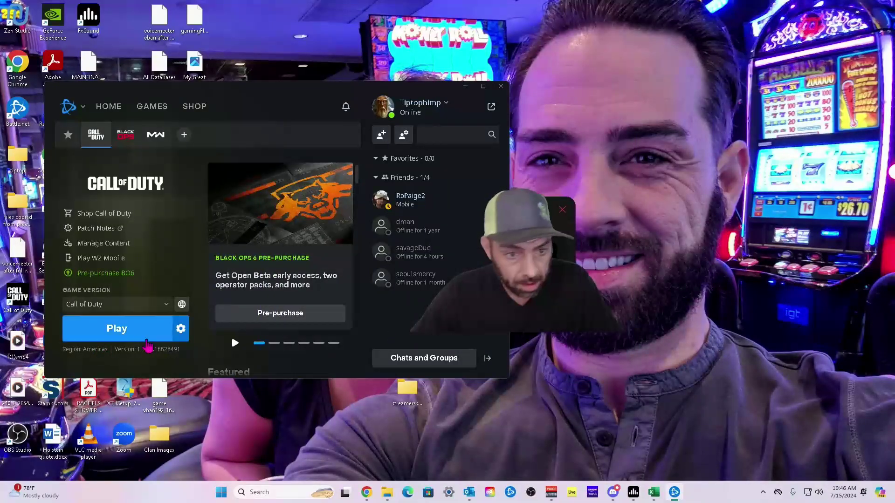
Step: Start Call of Duty from Battle.net Play and continue past the Run In Safe Mode? dialog
left_click(134, 330)
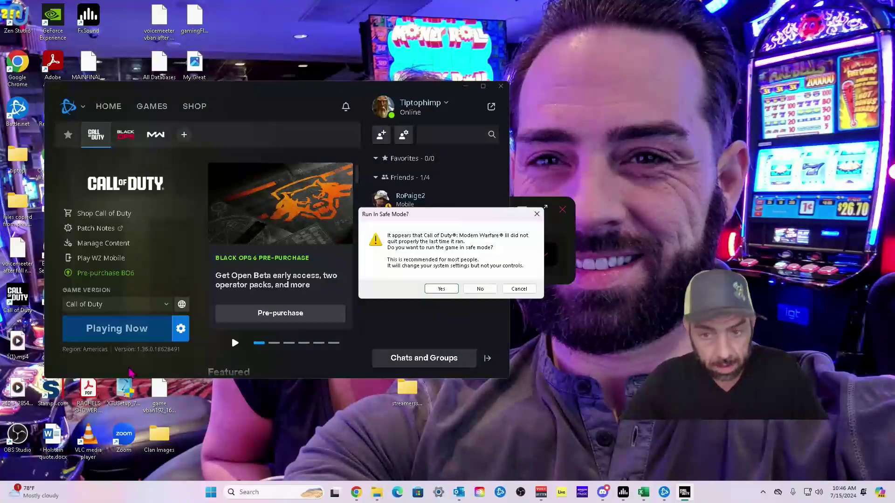
left_click(480, 289)
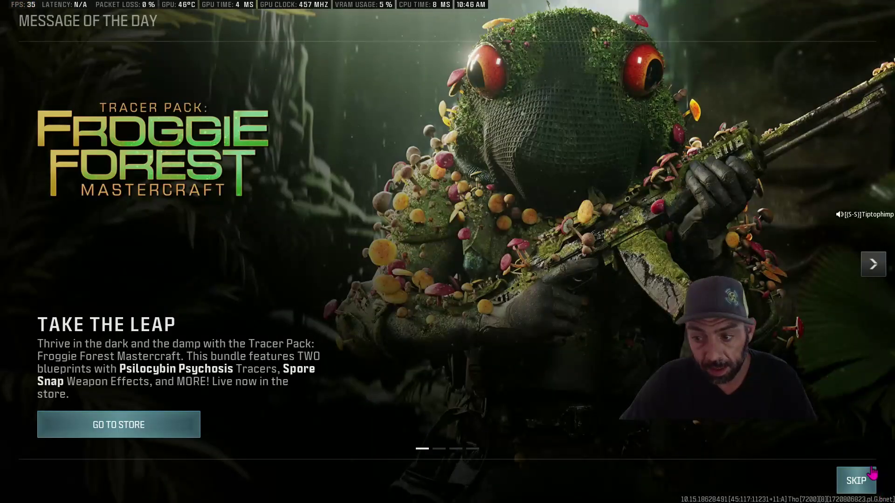
Step: Skip the Message of the Day to reach HQ, then quit Call of Duty to the desktop
left_click(864, 481)
left_click(691, 22)
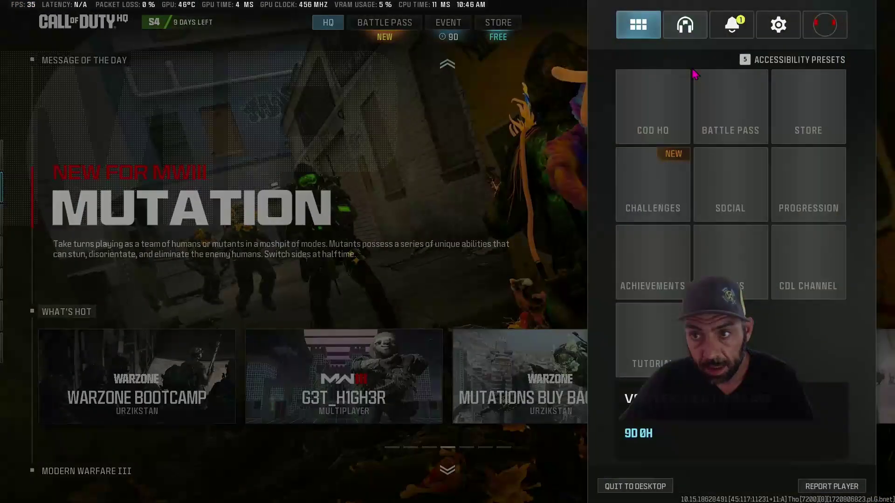
left_click(652, 495)
left_click(378, 297)
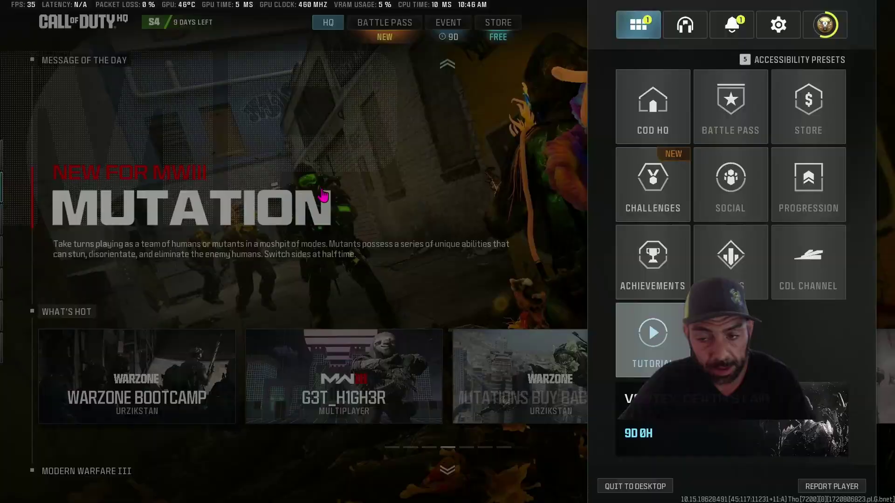
key("alt+Tab")
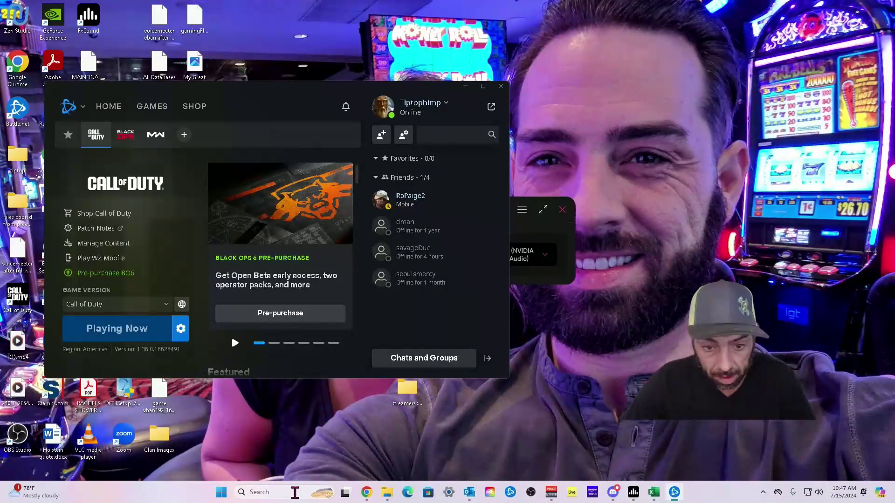
Step: Reopen Intel XTU via Search, raise Performance Core Ratio from 50x to 55x and apply it
left_click(294, 492)
left_click(281, 306)
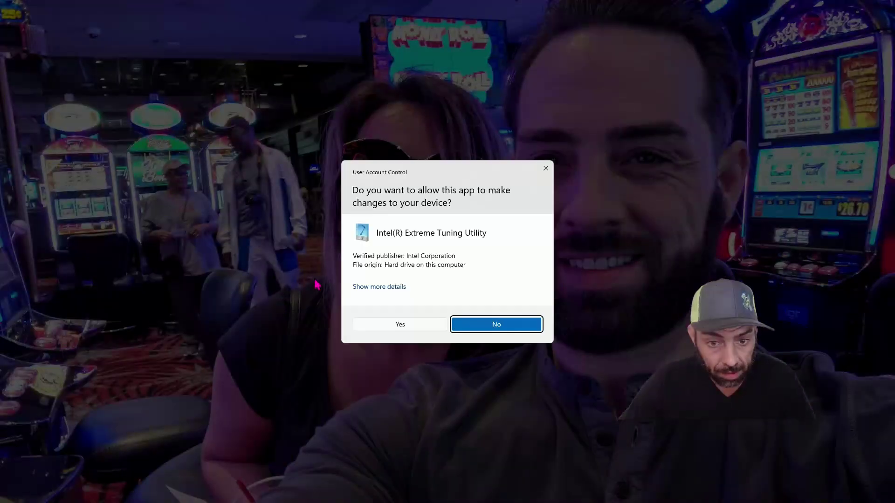
left_click(404, 324)
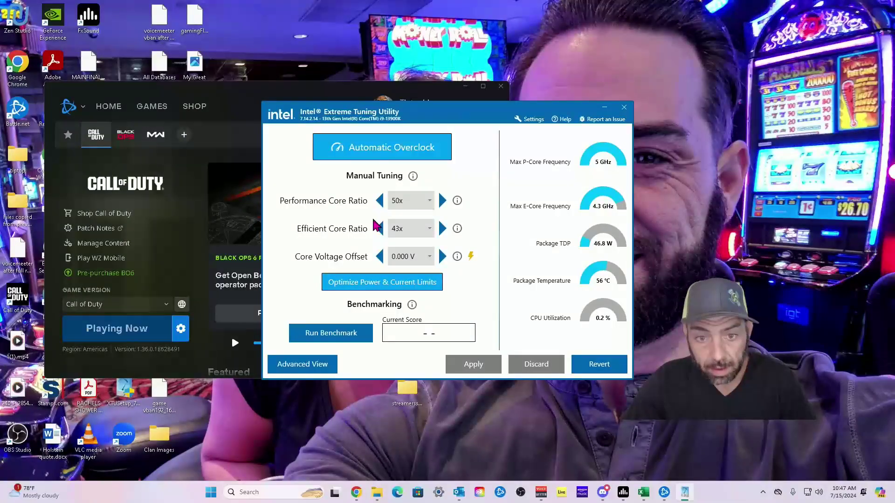
left_click(441, 200)
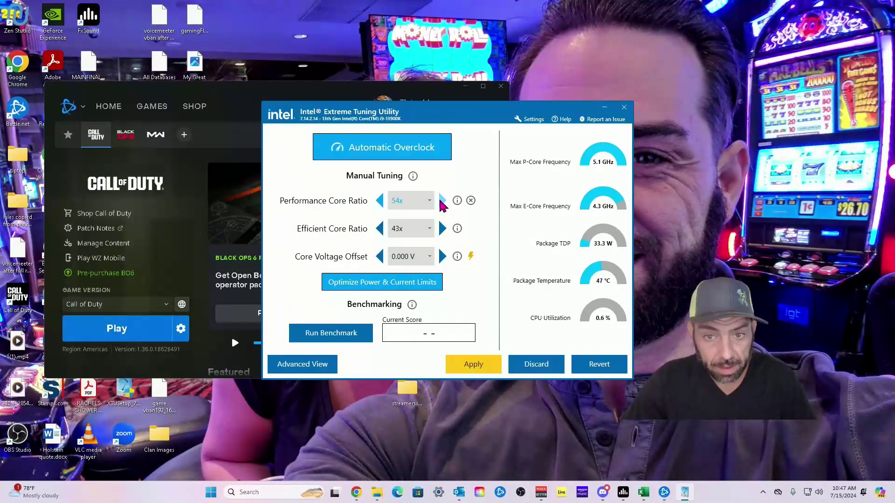
left_click(441, 200)
left_click(475, 369)
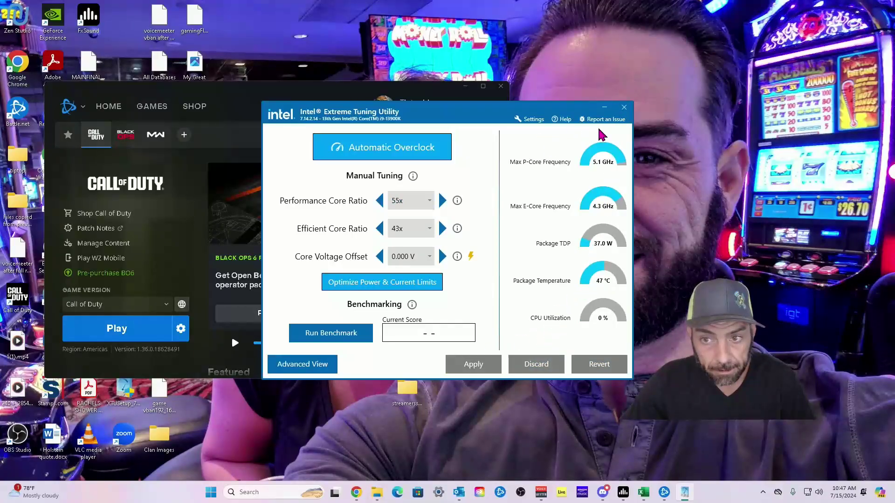
Step: Close the tuning utility and relaunch Call of Duty from Battle.net Play
left_click(625, 110)
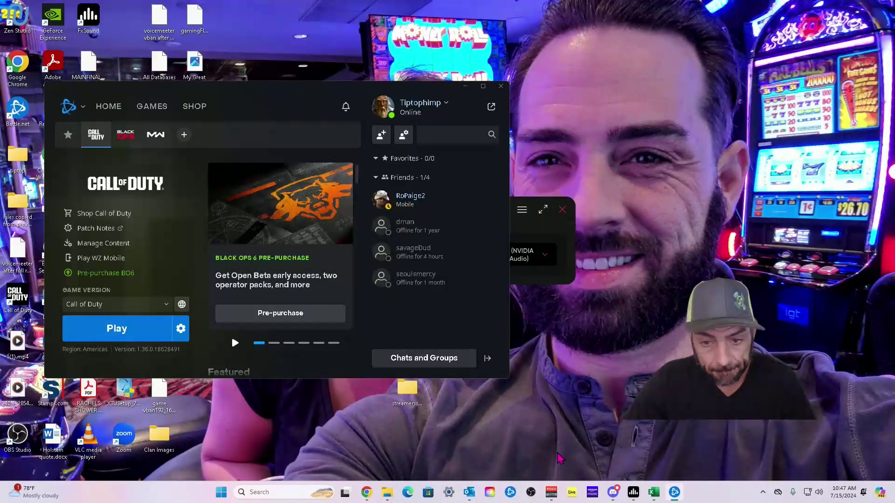
left_click(143, 332)
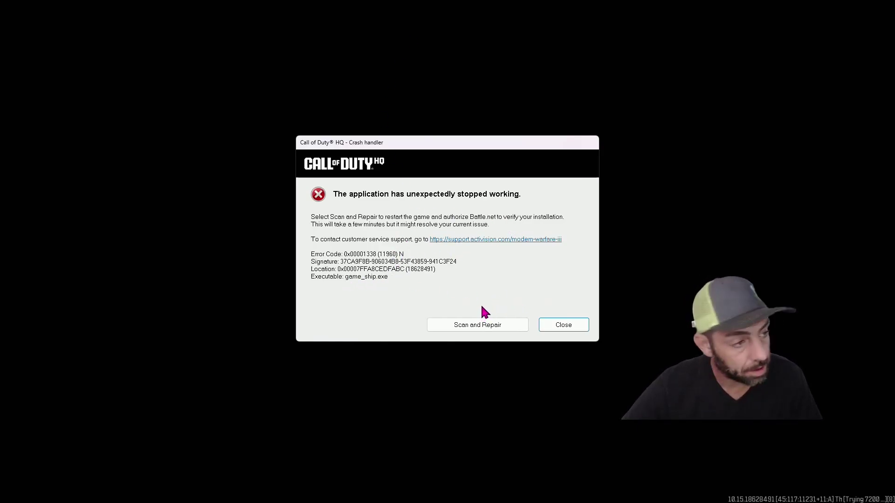
Step: Close the crash error 0x00001338 report and its feedback form without sending
left_click(567, 328)
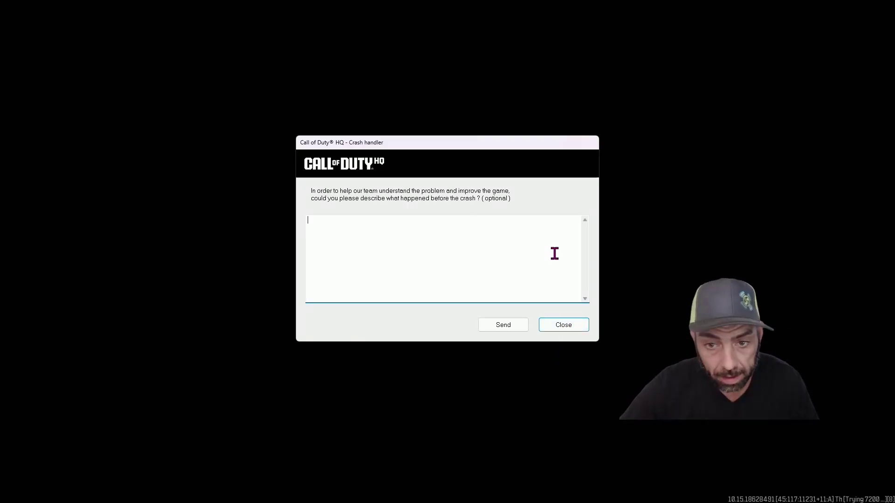
left_click(570, 329)
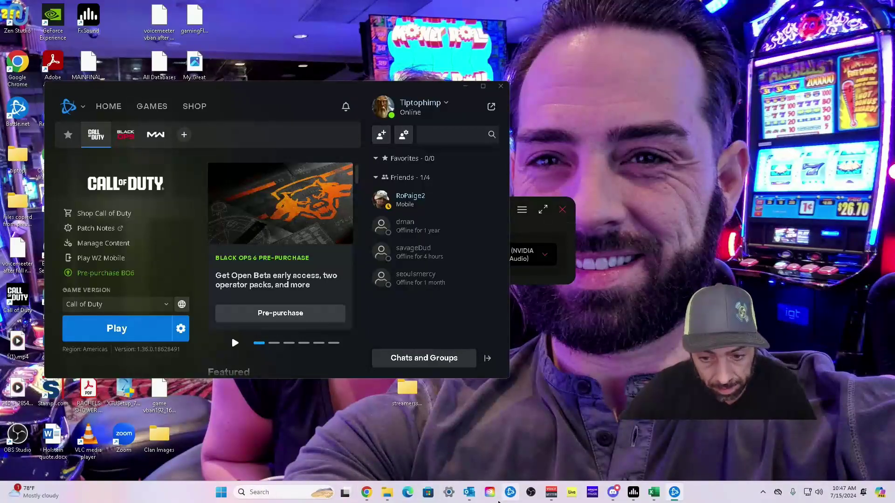
Step: Reopen Intel XTU via Search, lower Performance Core Ratio to 50x again and close it
left_click(260, 492)
left_click(294, 305)
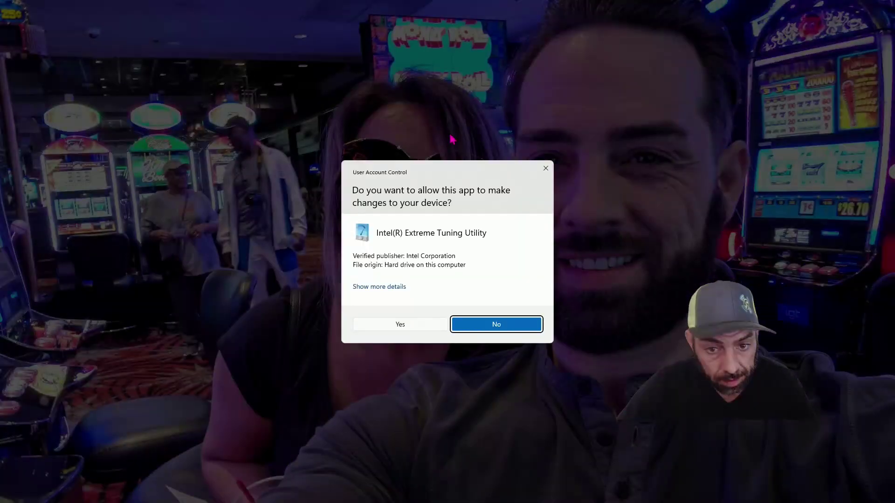
left_click(428, 326)
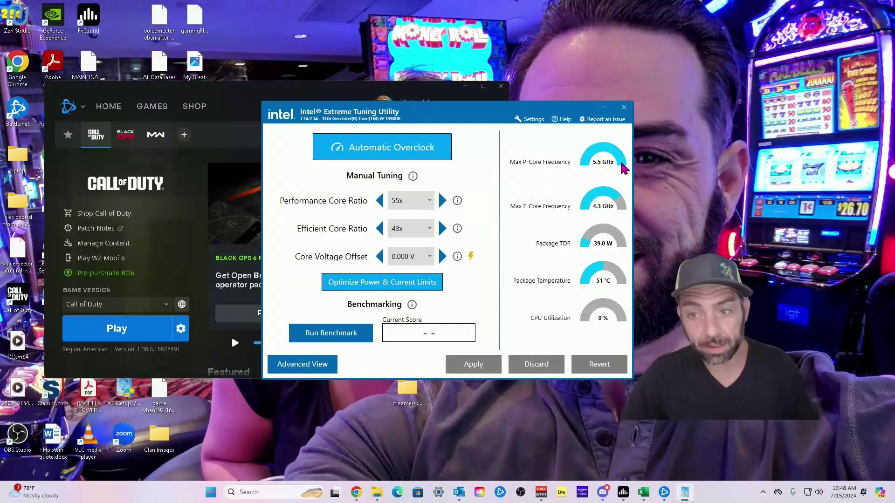
double_click(381, 200)
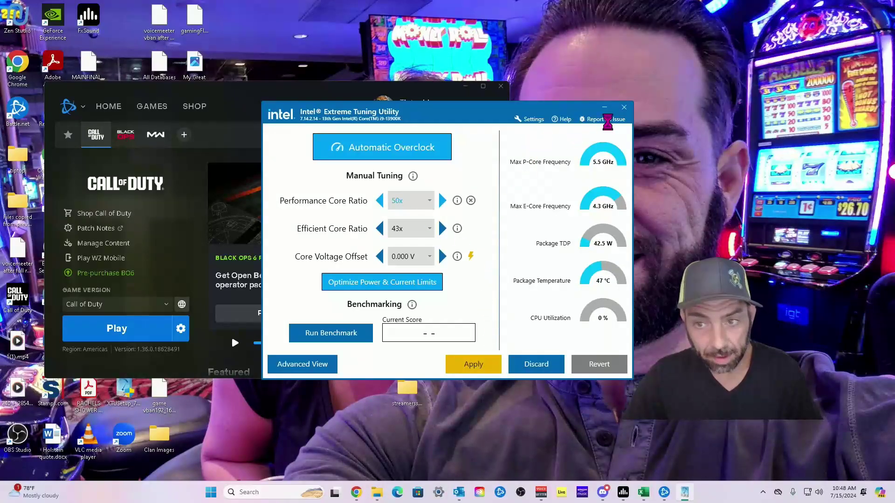
left_click(622, 109)
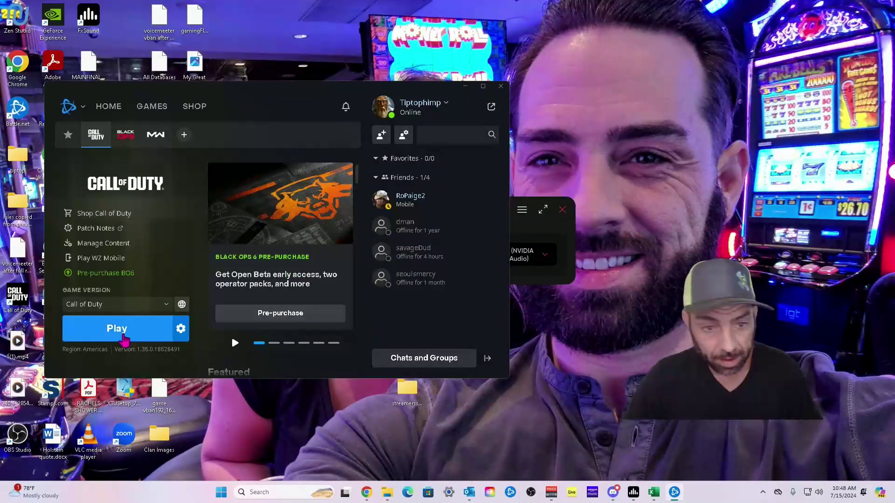
Step: Relaunch Call of Duty at 50x, continue past safe mode, and skip Message of the Day to HQ
left_click(121, 334)
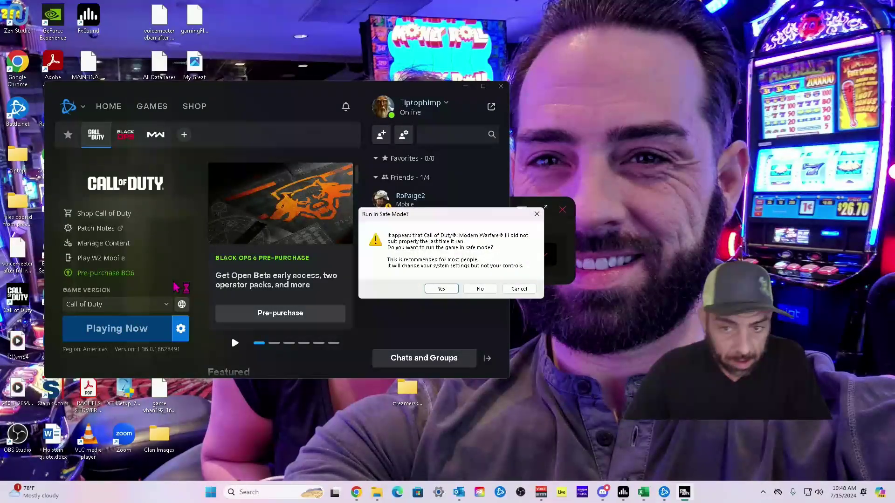
left_click(480, 289)
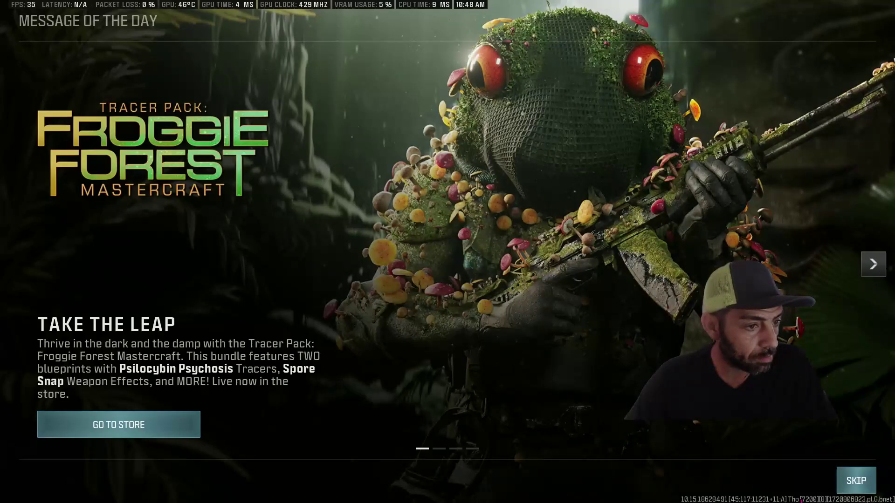
left_click(861, 486)
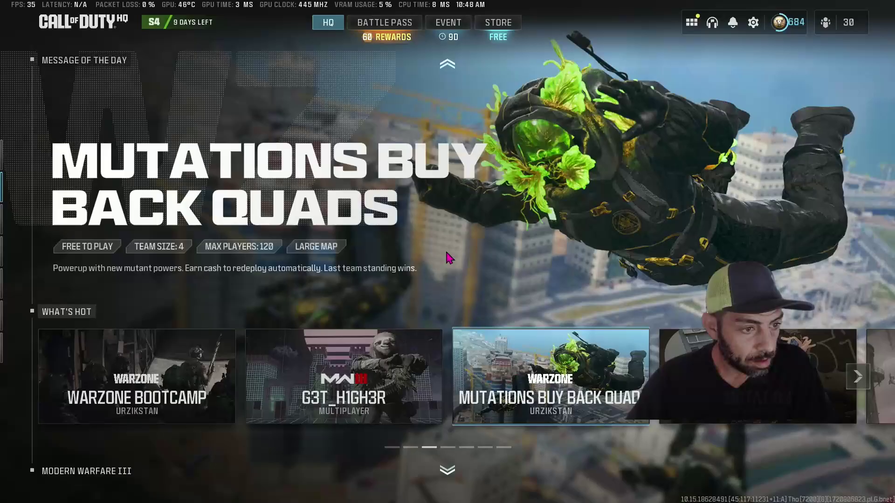